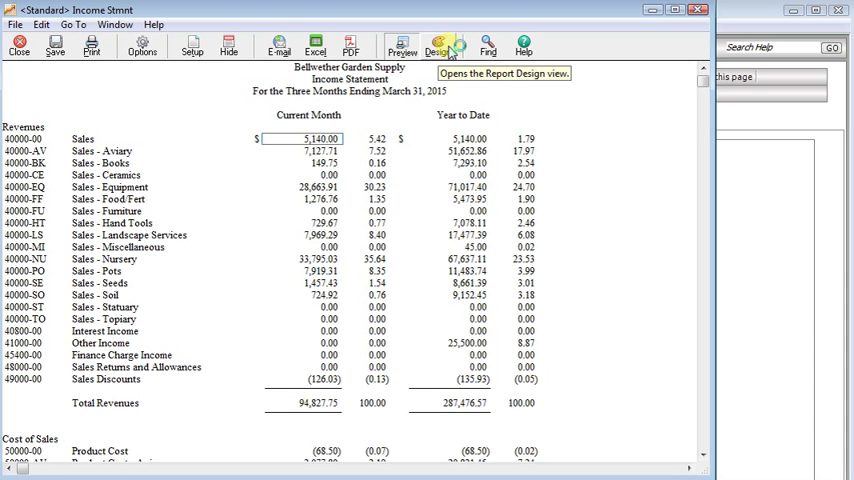
# Step: Enter the Design view and select the Revenues line-description row
pyautogui.click(450, 52)
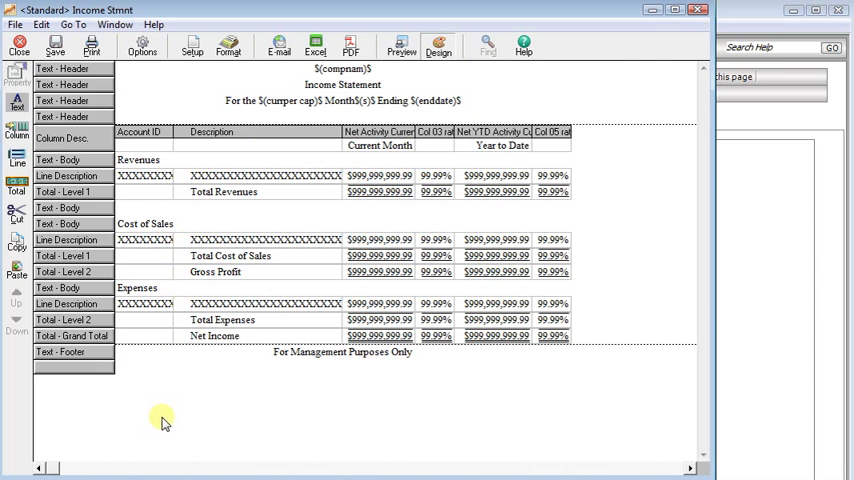
pyautogui.click(68, 176)
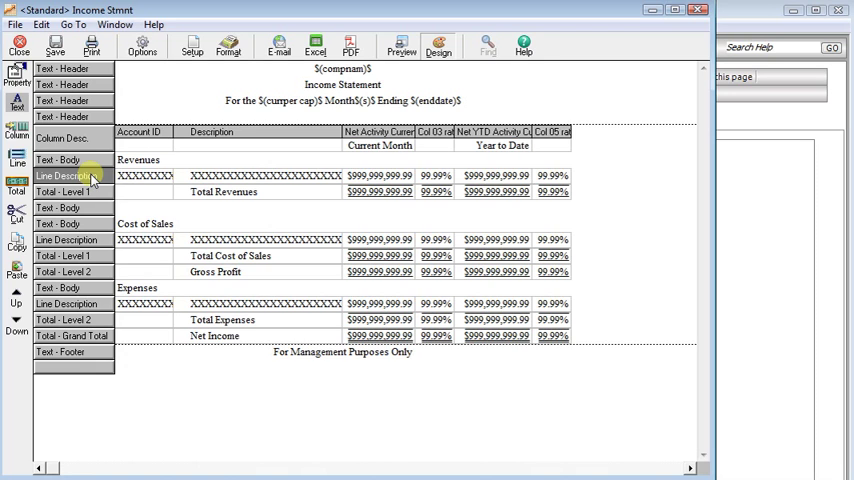
# Step: In the Revenues line properties, set Print to Rollup and begin the rollup mask 12345-***
pyautogui.rightClick(92, 178)
pyautogui.click(130, 201)
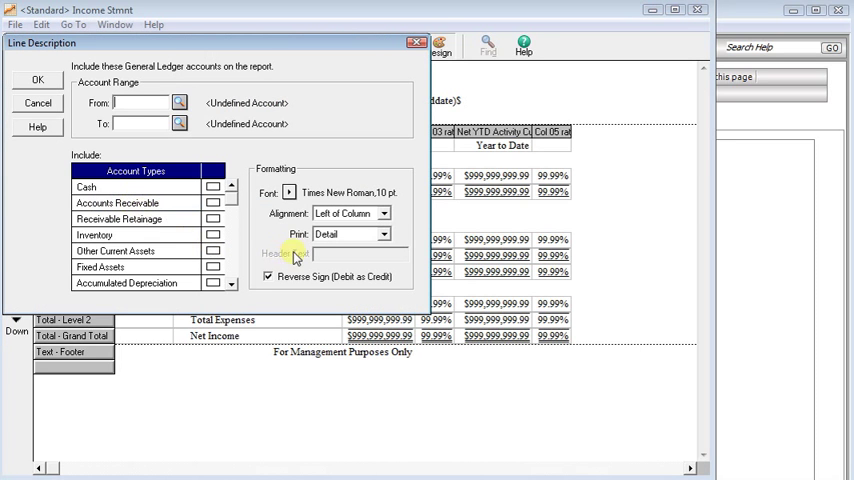
pyautogui.click(383, 235)
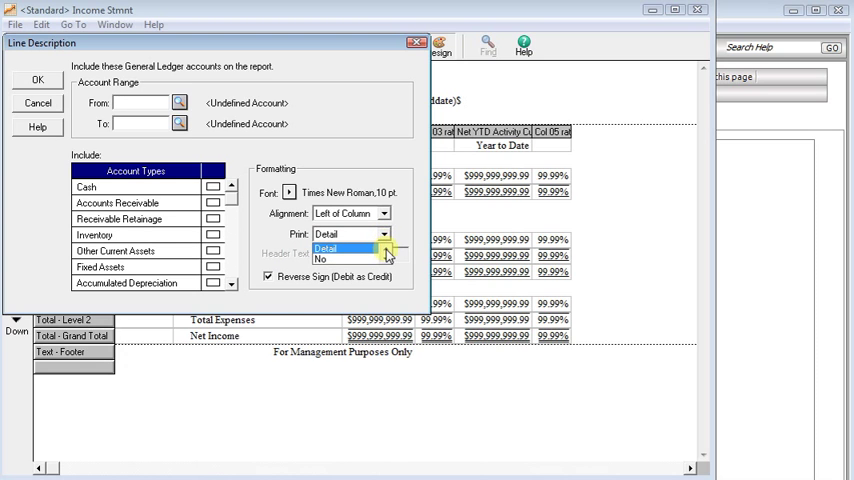
pyautogui.click(388, 260)
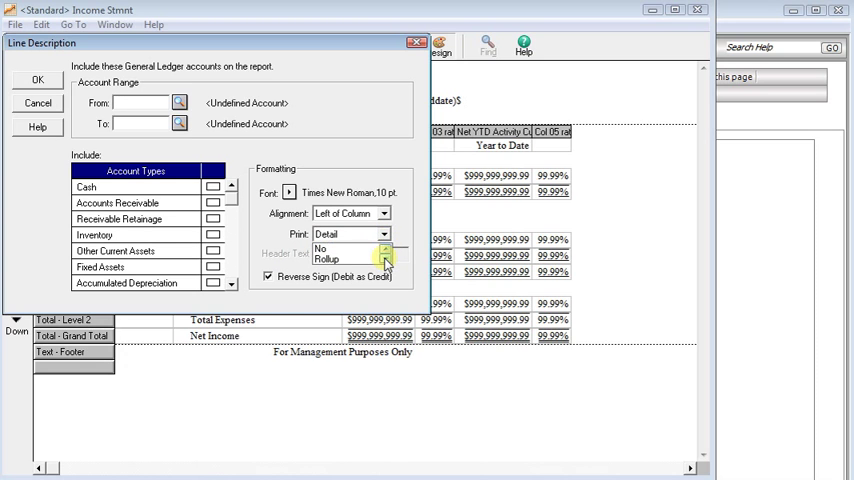
pyautogui.click(354, 260)
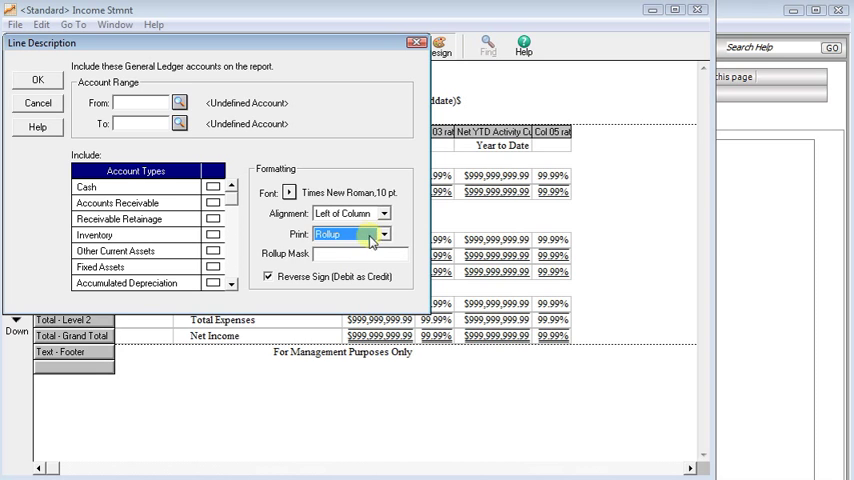
pyautogui.click(360, 254)
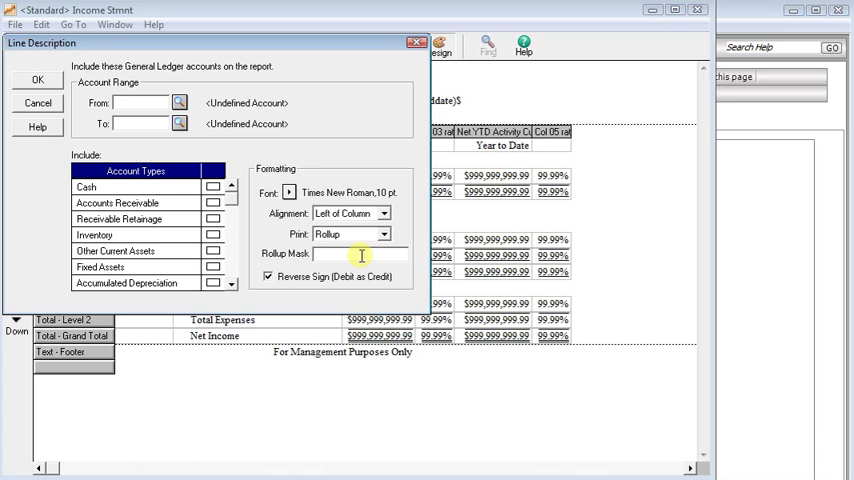
pyautogui.write('123')
pyautogui.write('45')
pyautogui.write('-**')
pyautogui.write('*')
# Step: Confirm the rollup, preview the statement with actual data, then return to Design and select the Revenues row
pyautogui.click(37, 80)
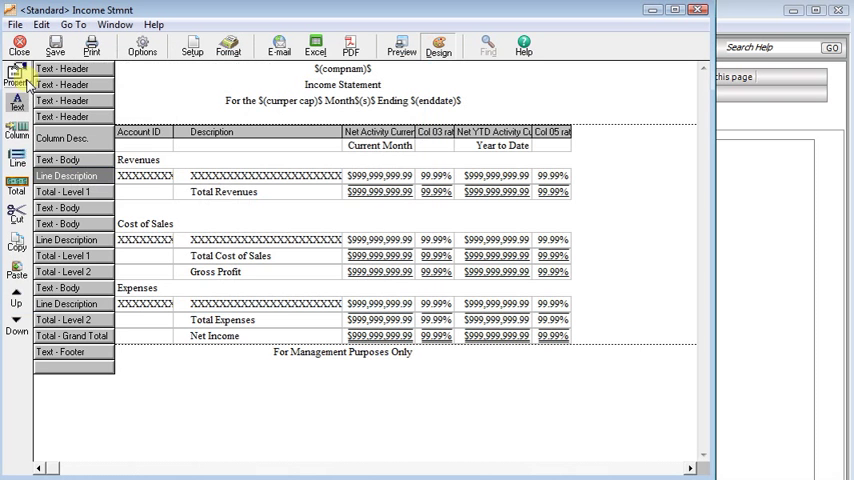
pyautogui.click(401, 47)
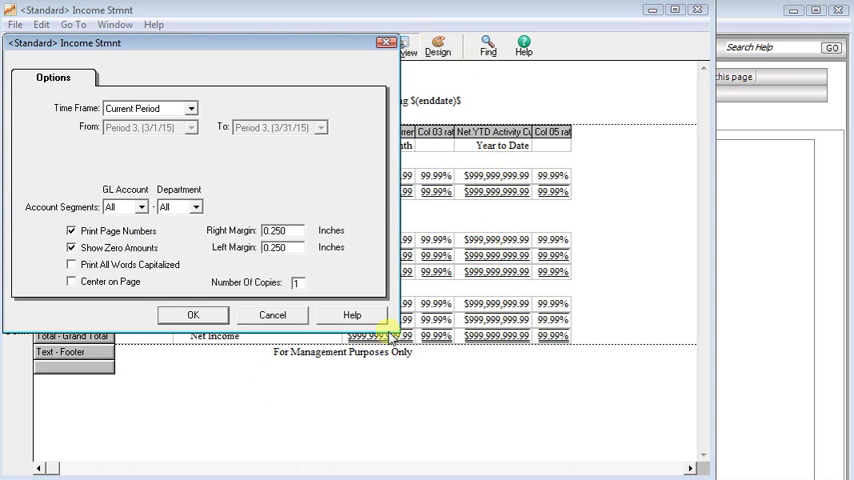
pyautogui.click(193, 315)
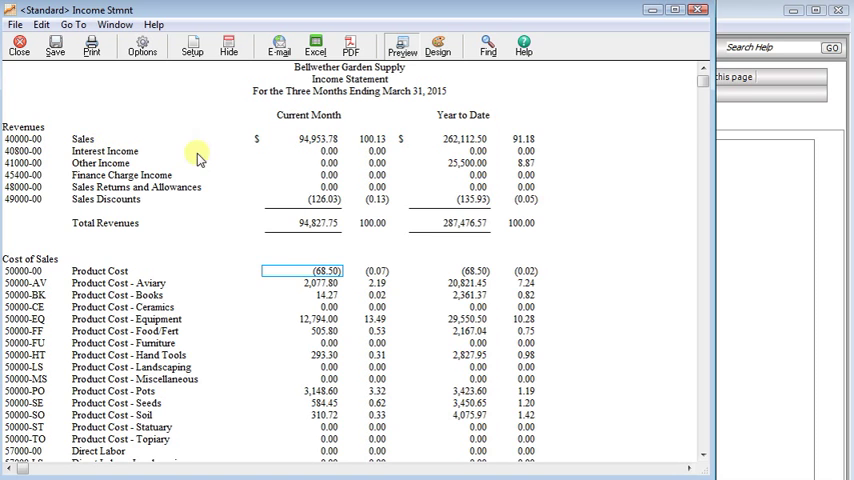
pyautogui.click(438, 46)
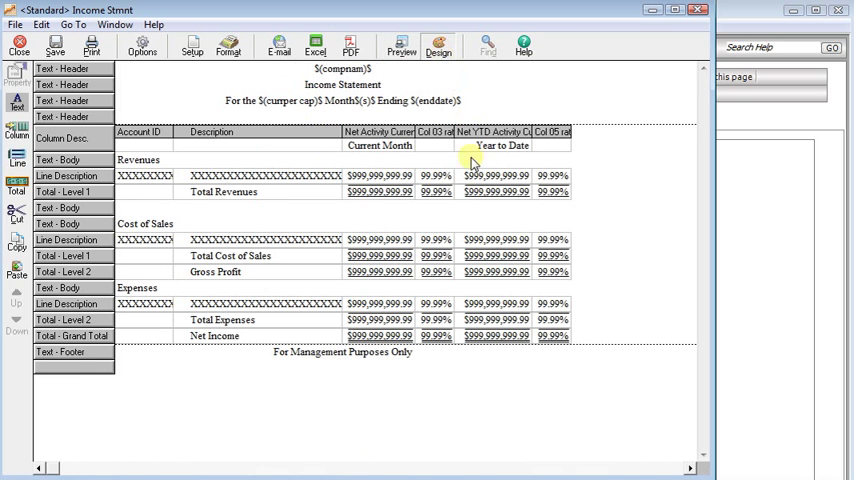
pyautogui.click(66, 177)
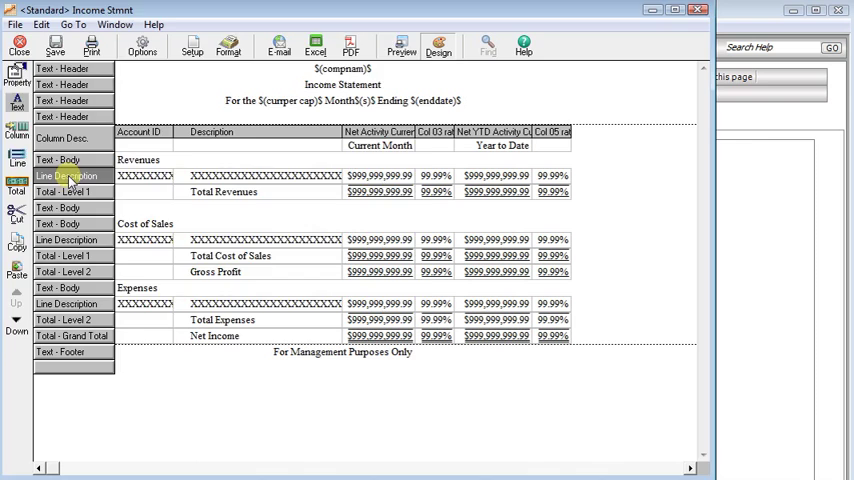
# Step: Correct the Revenues rollup mask to 12345*** and confirm the line properties
pyautogui.doubleClick(66, 176)
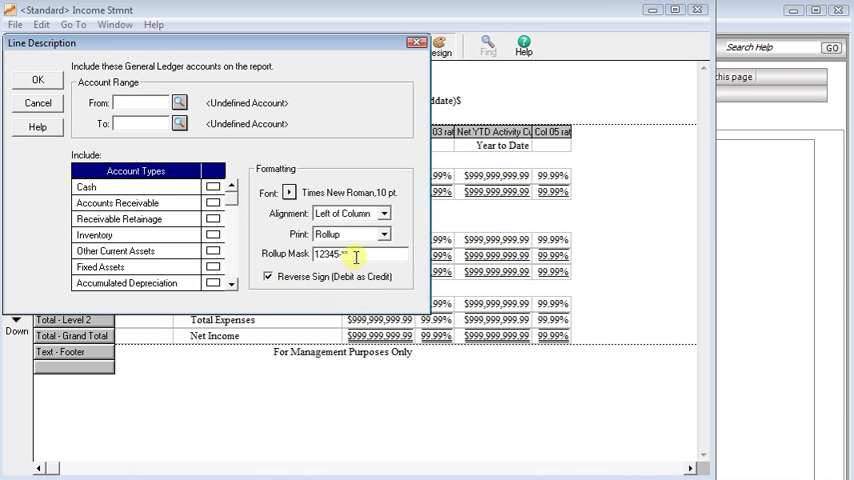
pyautogui.press('BackSpace')
pyautogui.press('BackSpace')
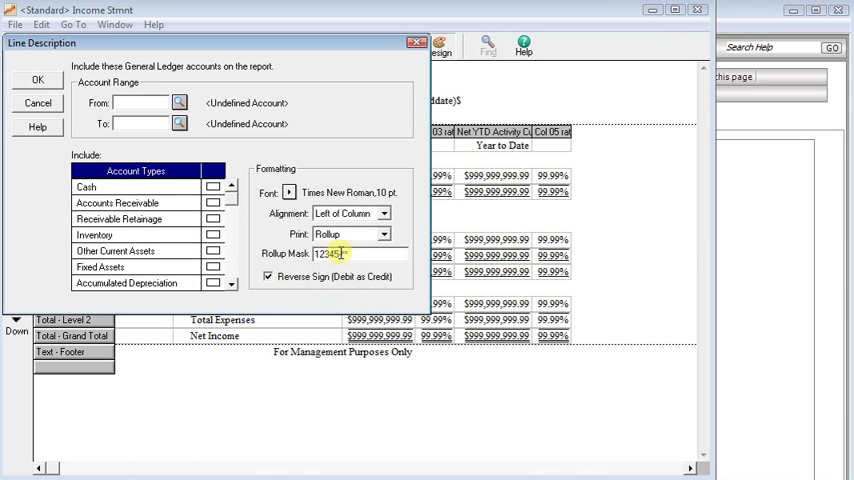
pyautogui.write('**')
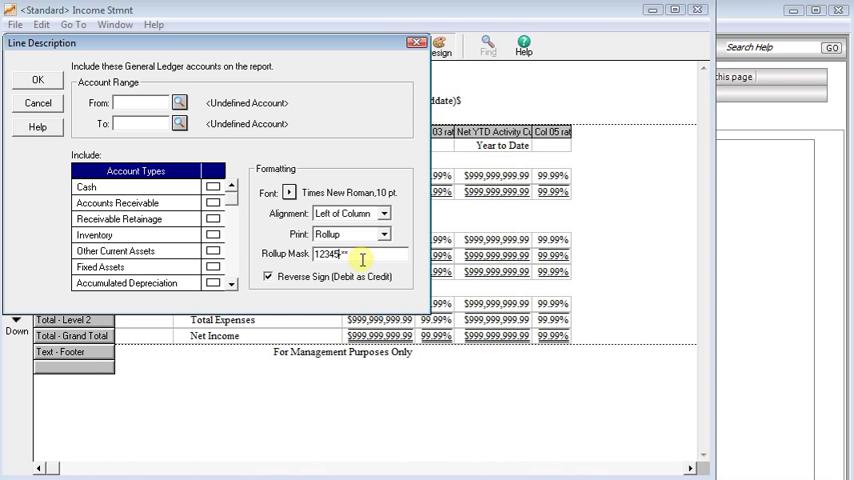
pyautogui.doubleClick(361, 260)
pyautogui.write('400')
pyautogui.write('00')
pyautogui.click(37, 80)
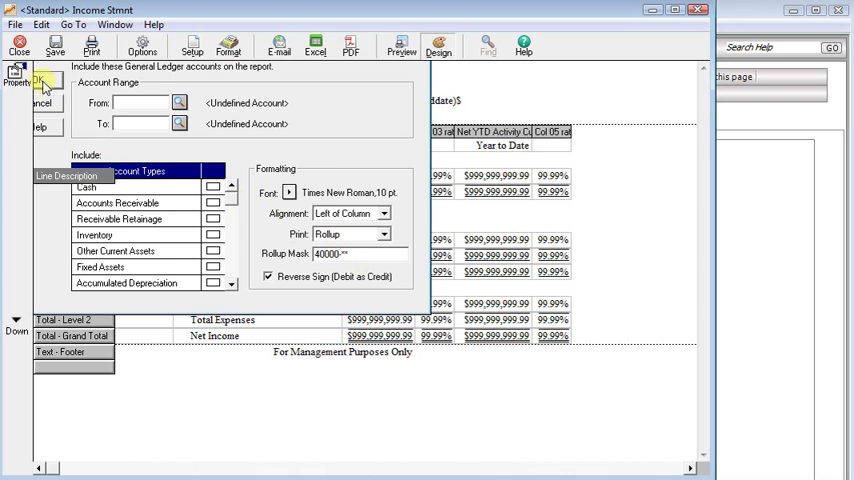
# Step: Preview the result, return to Design and clear the old Revenues rollup mask for re-entry
pyautogui.click(401, 50)
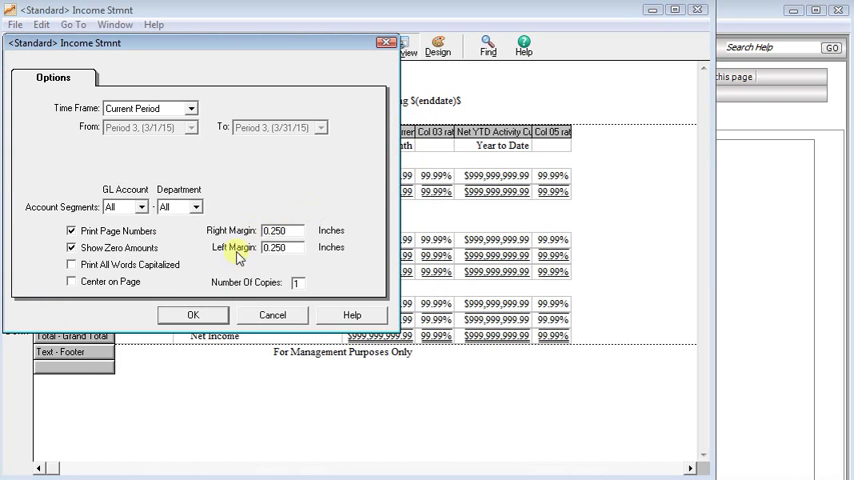
pyautogui.click(205, 315)
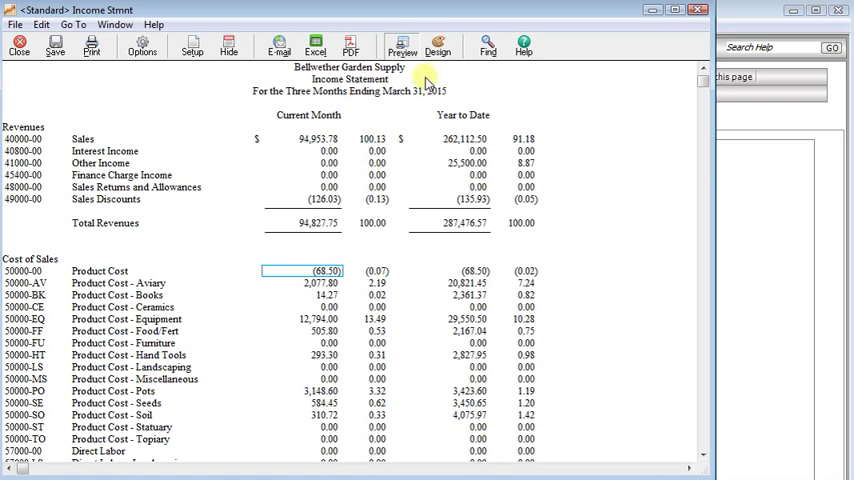
pyautogui.click(438, 47)
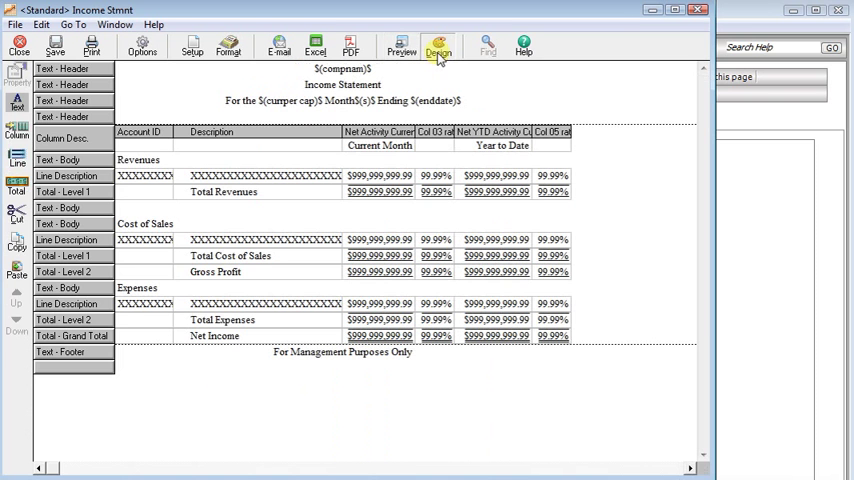
pyautogui.doubleClick(62, 176)
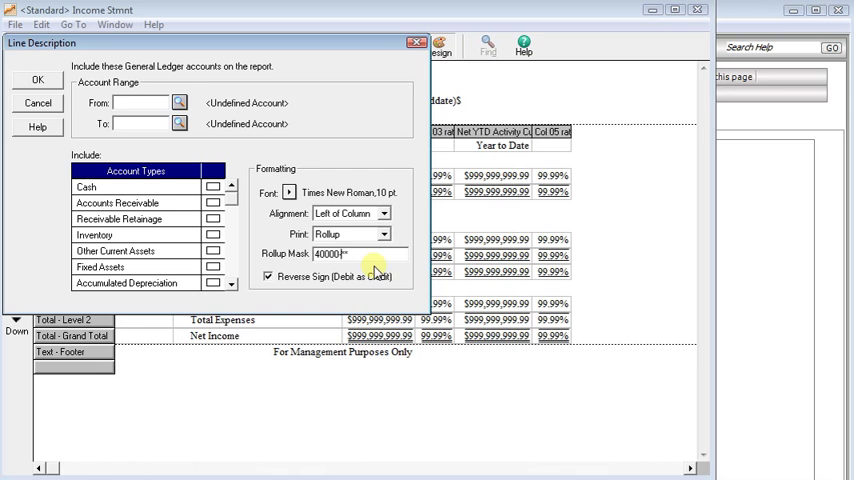
pyautogui.hotkey('shift', 'Home')
pyautogui.press('Delete')
pyautogui.write('12345')
pyautogui.write('-')
pyautogui.click(37, 80)
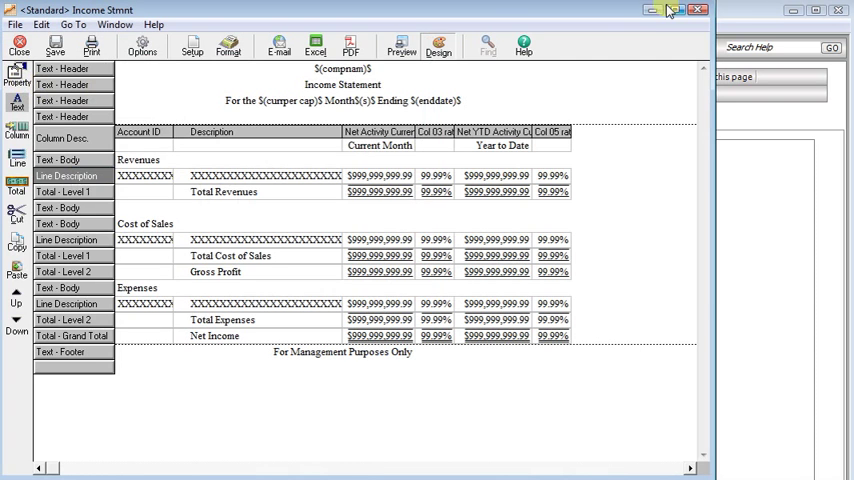
pyautogui.click(402, 46)
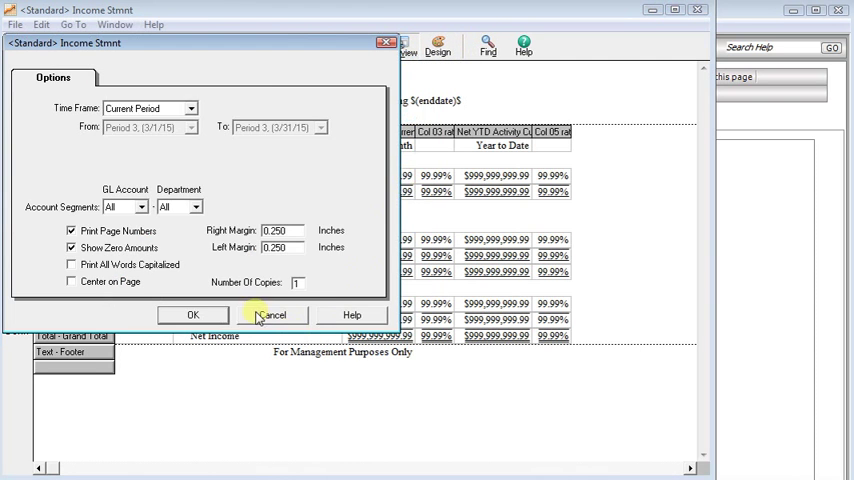
pyautogui.click(198, 314)
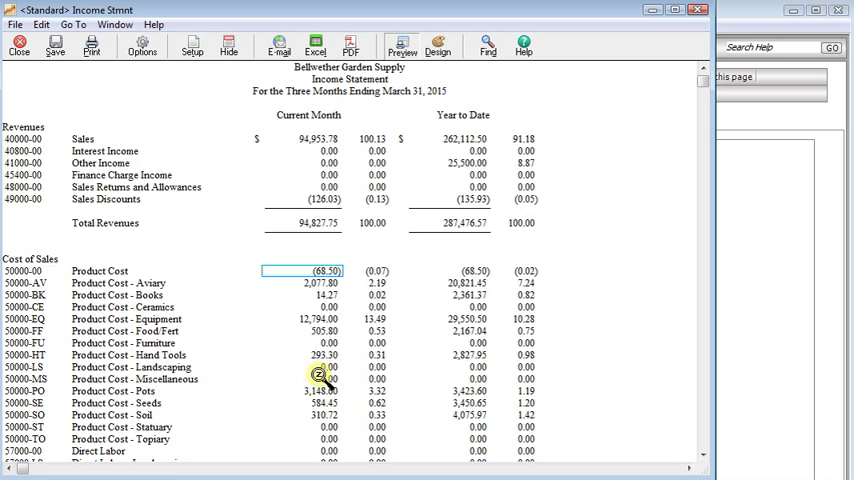
pyautogui.scroll(-3, 316, 409)
pyautogui.scroll(-1, 319, 375)
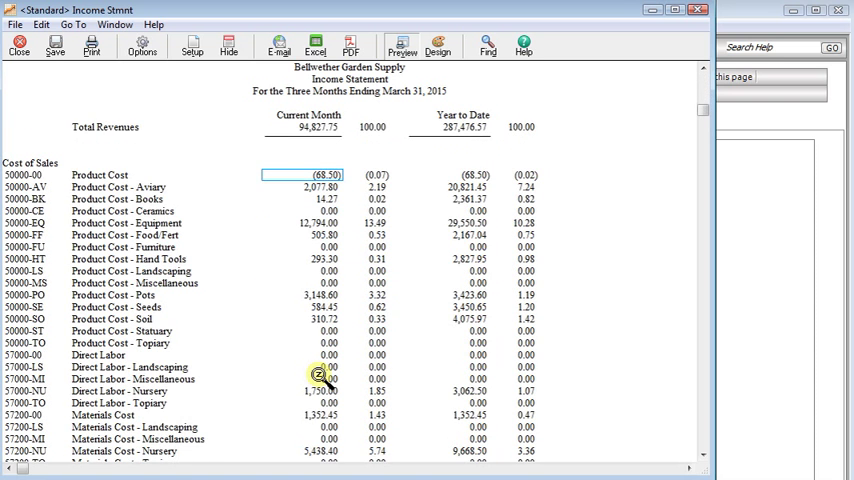
pyautogui.scroll(-1, 319, 375)
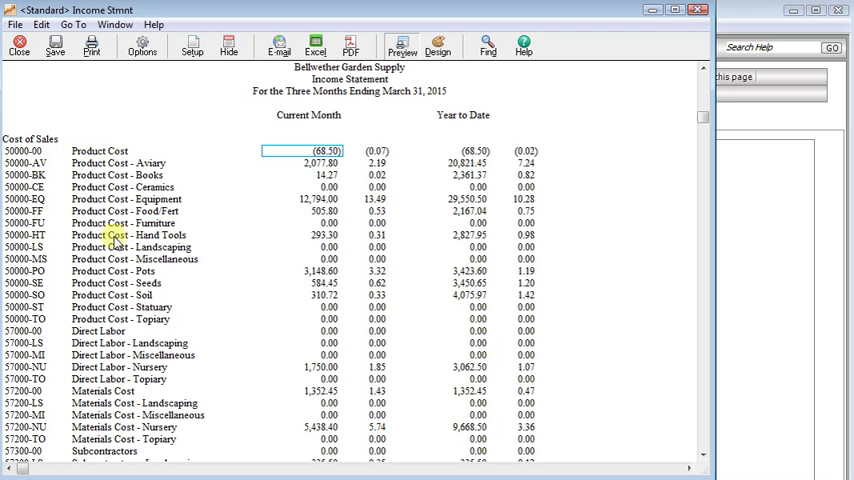
pyautogui.scroll(-2, 98, 347)
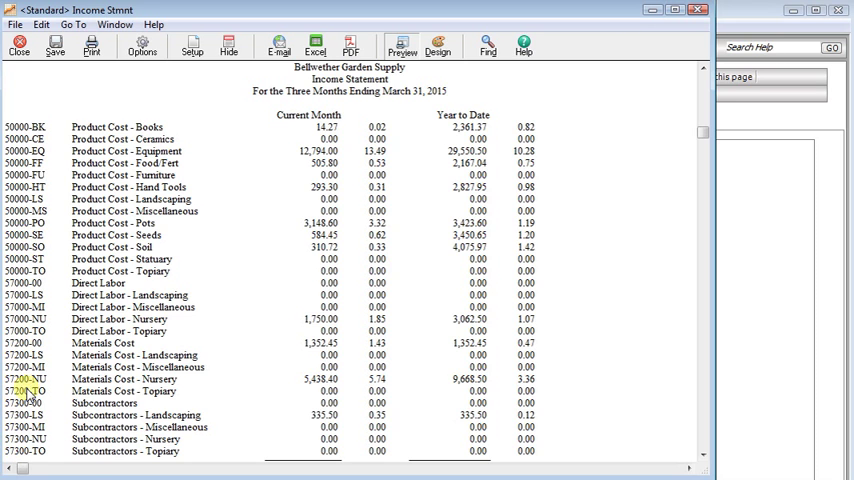
pyautogui.click(438, 47)
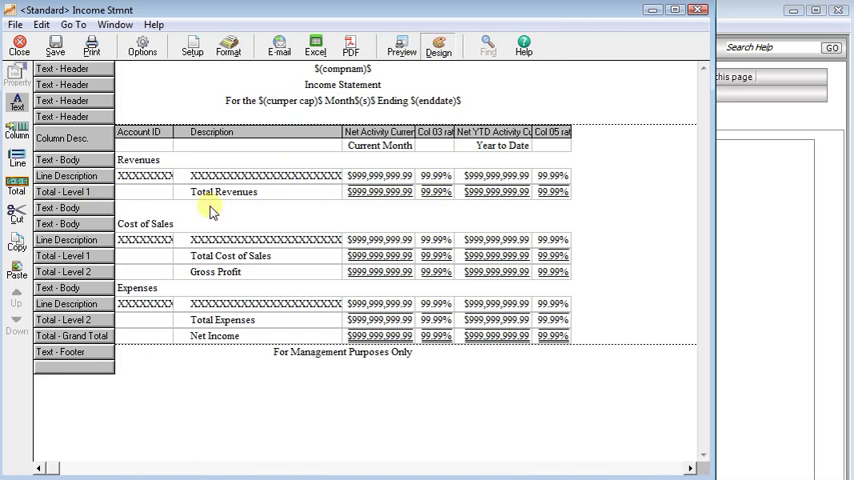
# Step: Set the Cost of Sales line to print as Rollup with mask 123*** and confirm
pyautogui.doubleClick(90, 241)
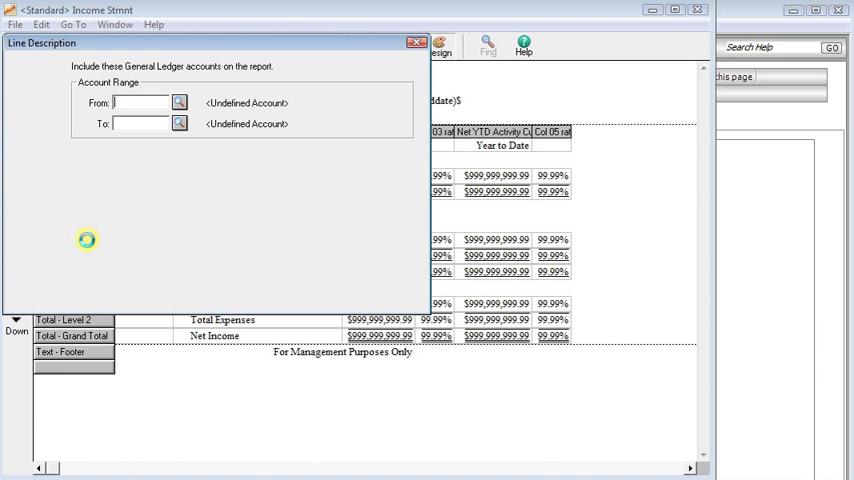
pyautogui.click(384, 235)
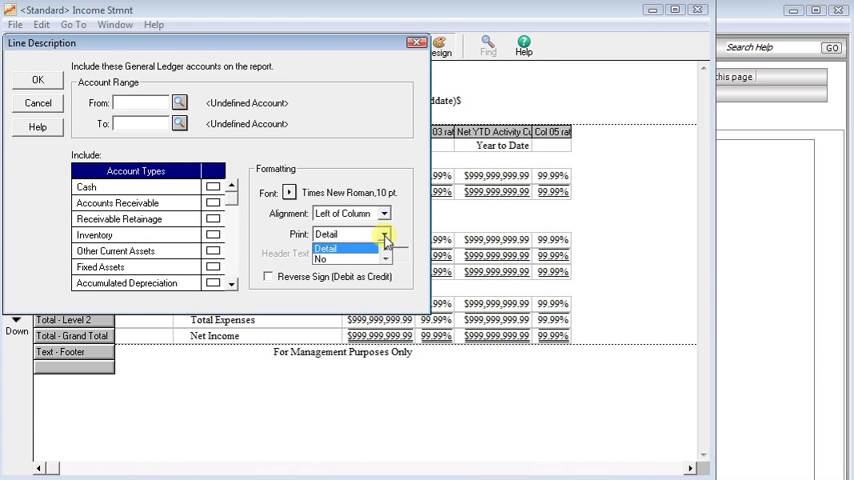
pyautogui.press('Down')
pyautogui.press('Down')
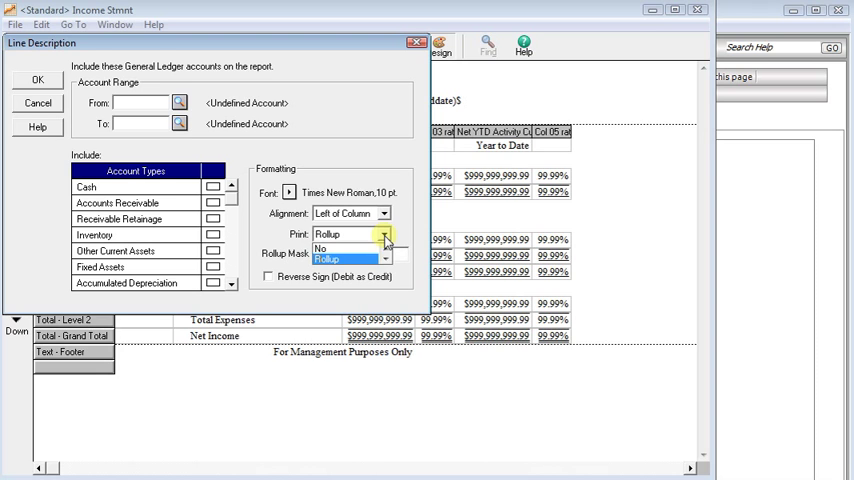
pyautogui.click(385, 238)
pyautogui.click(362, 256)
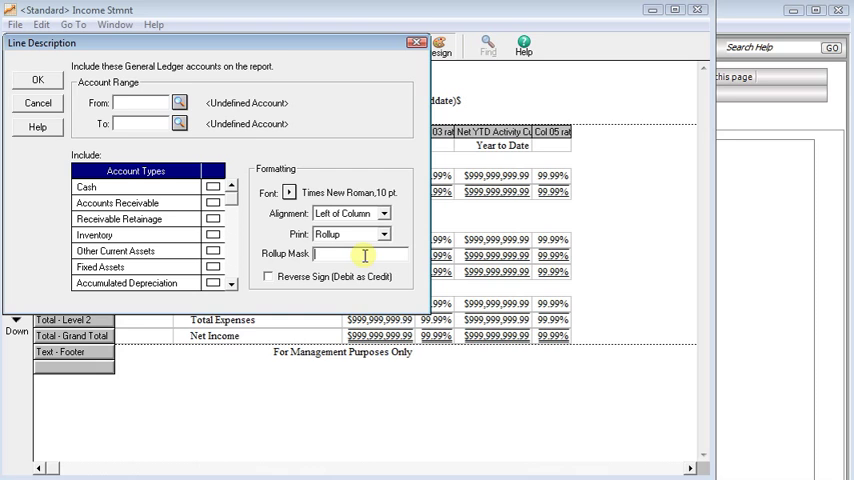
pyautogui.write('123')
pyautogui.write('*')
pyautogui.write('**')
pyautogui.click(40, 82)
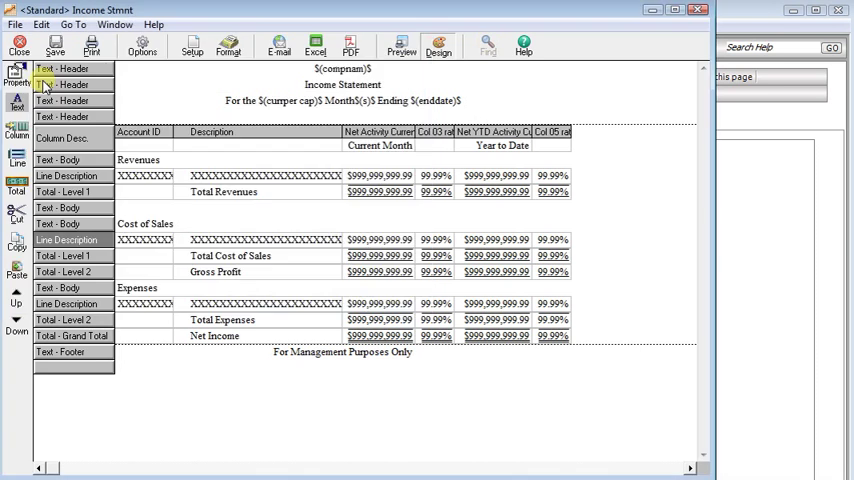
# Step: Preview the statement with actual figures, Cost of Sales condensed into its summary lines
pyautogui.click(400, 52)
pyautogui.click(192, 315)
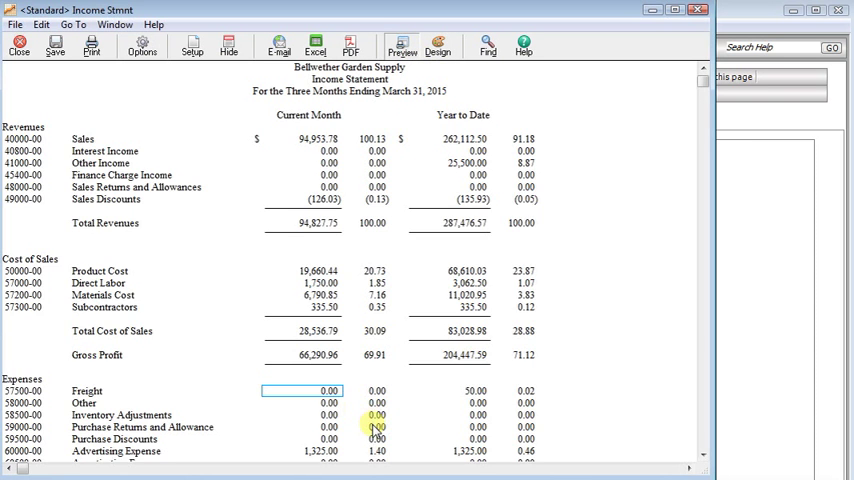
pyautogui.scroll(-2, 375, 428)
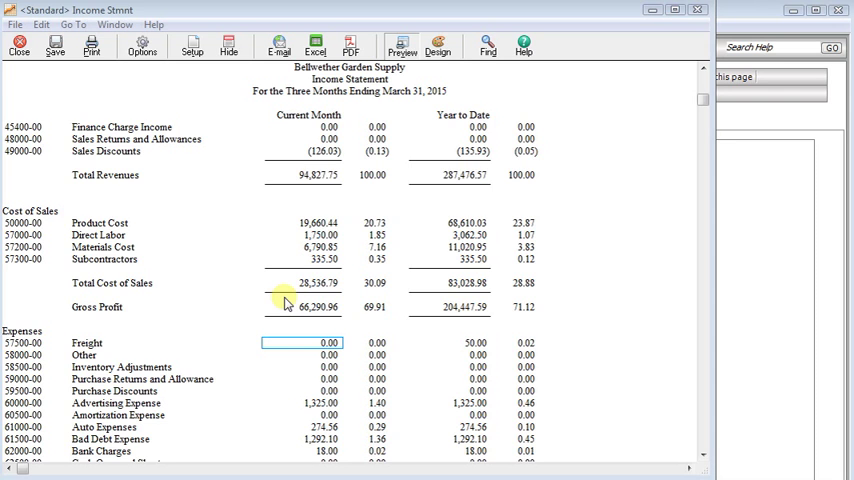
# Step: Save the customized report under the name 'Summary Income Statement'
pyautogui.click(57, 50)
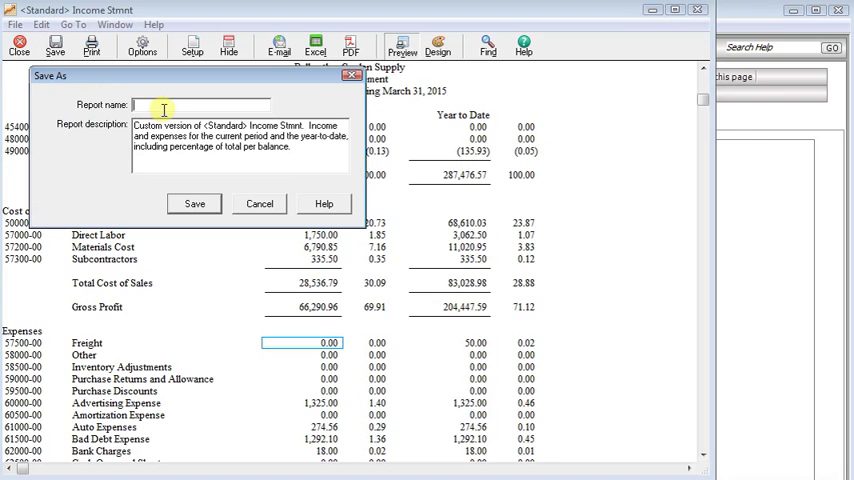
pyautogui.write('Summary')
pyautogui.write(' Income Sta')
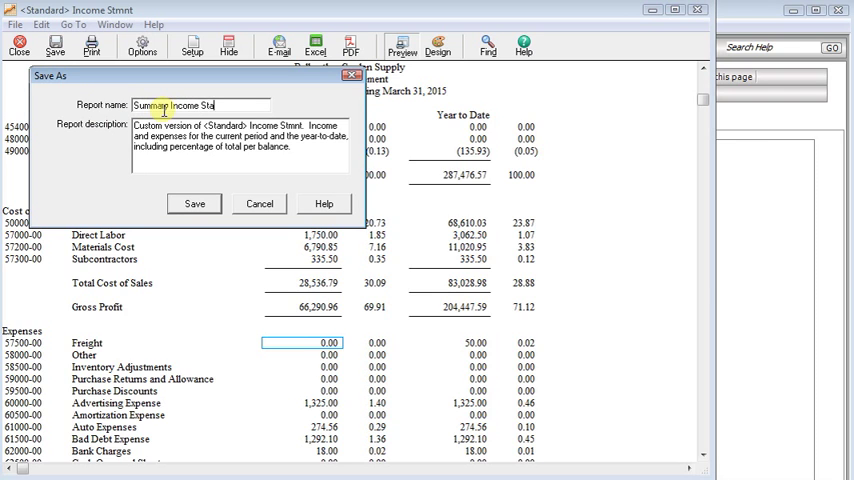
pyautogui.write('tement')
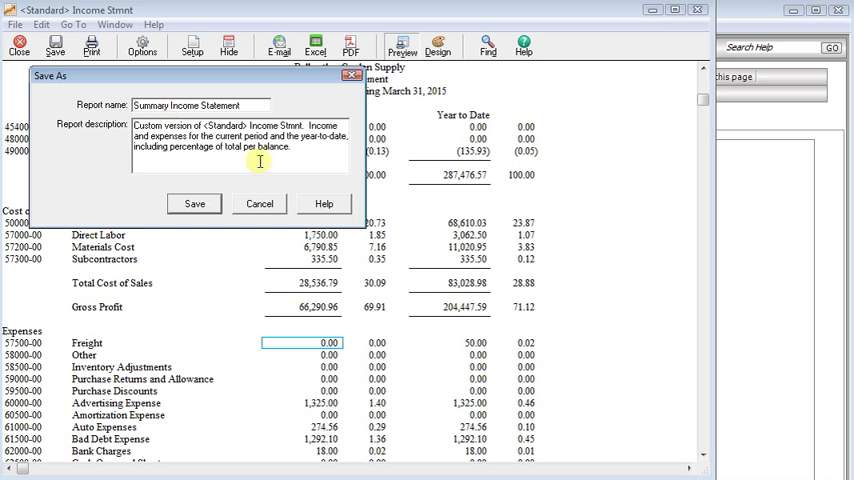
pyautogui.click(195, 204)
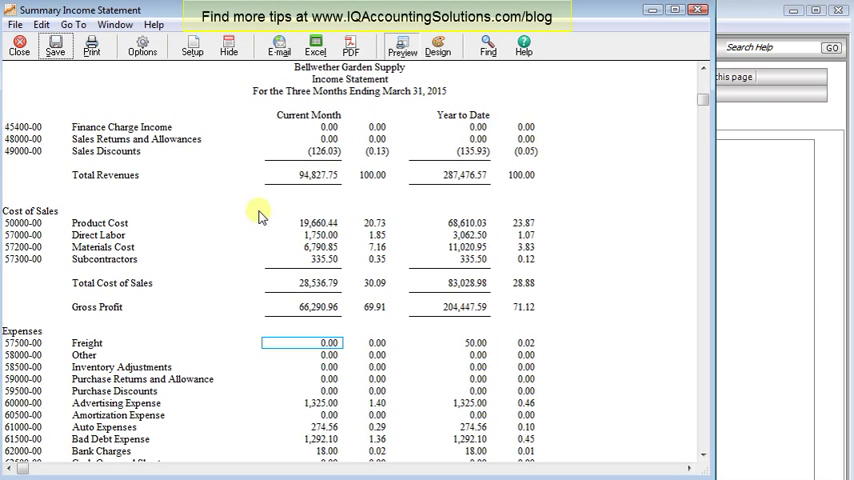